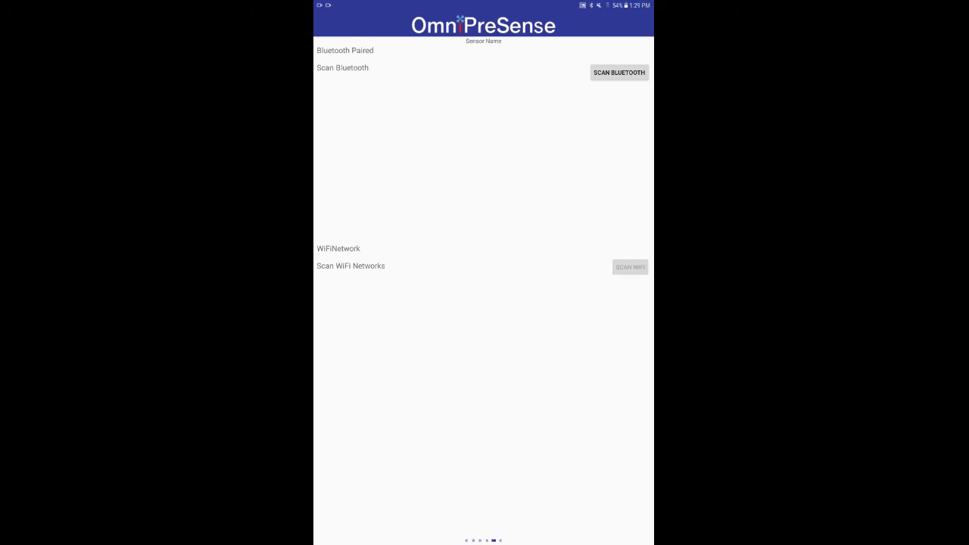
# Scan for nearby Bluetooth sensors twice, then connect to OPS_RADAR_FEB6
pyautogui.click(619, 71)
pyautogui.click(619, 72)
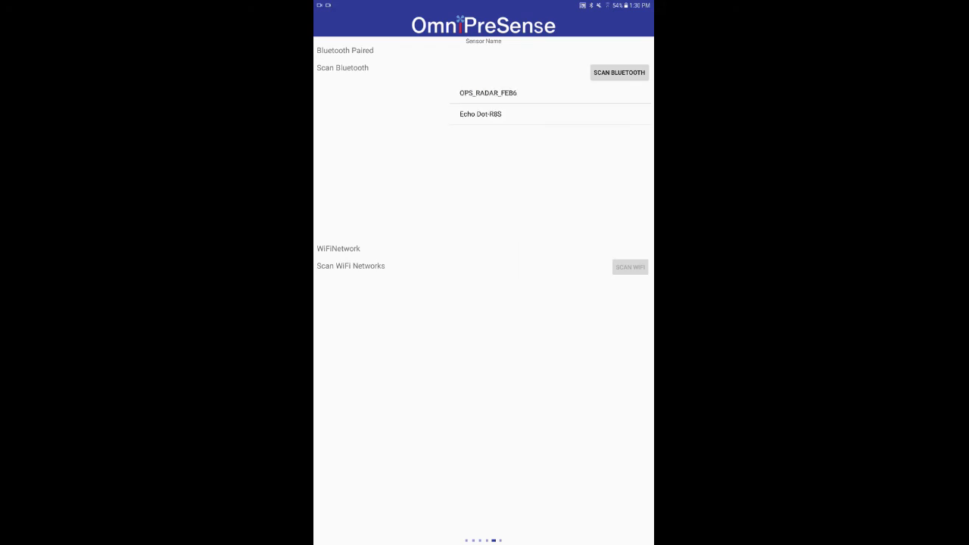
pyautogui.click(487, 92)
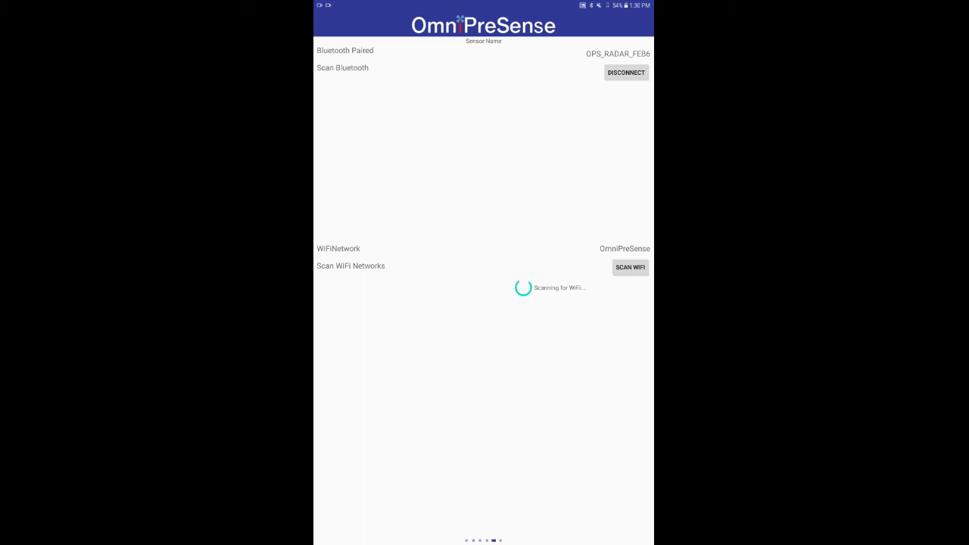
# Select the OmniPreSense Wi-Fi network, enter its password, and connect
pyautogui.click(482, 287)
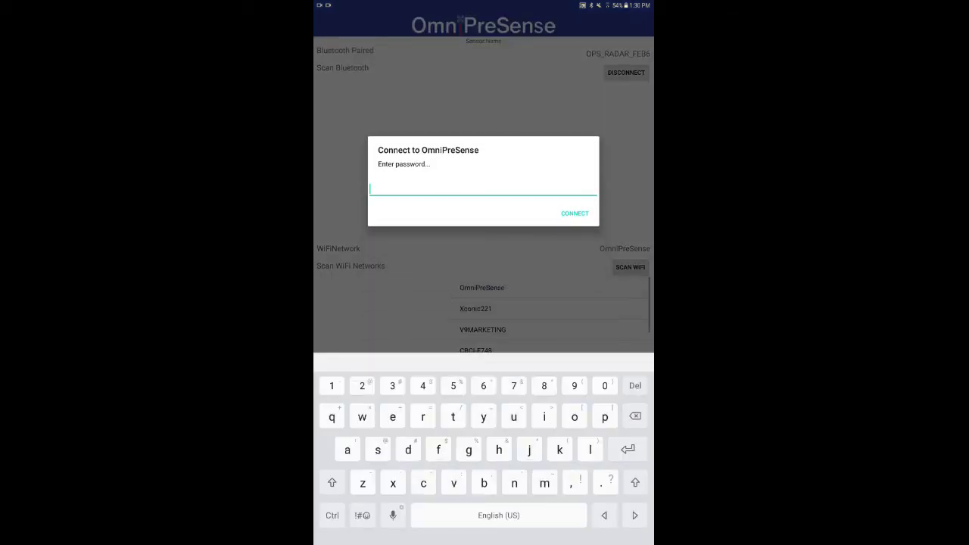
pyautogui.write('xxxxx')
pyautogui.click(575, 212)
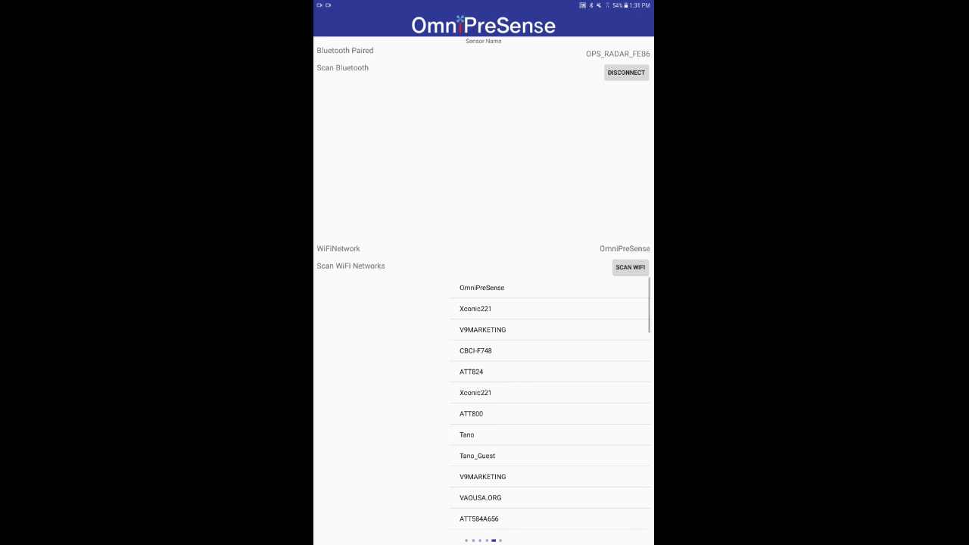
# Swipe past the output format and units settings pages to the live console page
pyautogui.moveTo(417, 379); pyautogui.dragTo(606, 379)
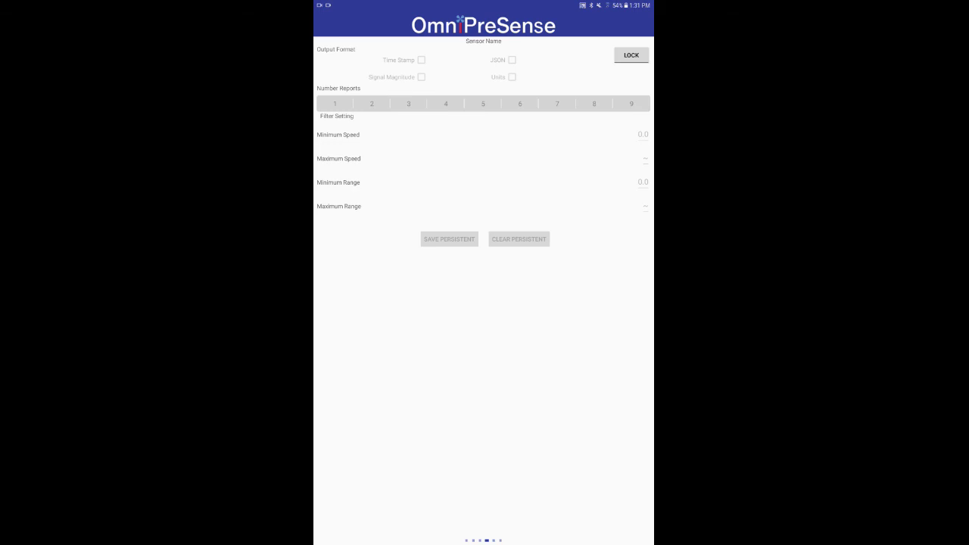
pyautogui.moveTo(416, 379); pyautogui.dragTo(606, 379)
pyautogui.moveTo(417, 378); pyautogui.dragTo(606, 379)
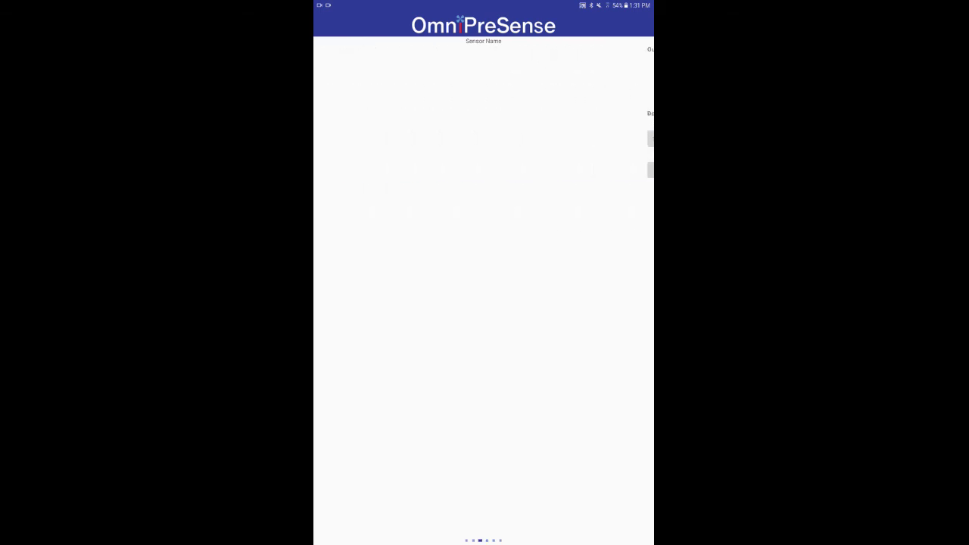